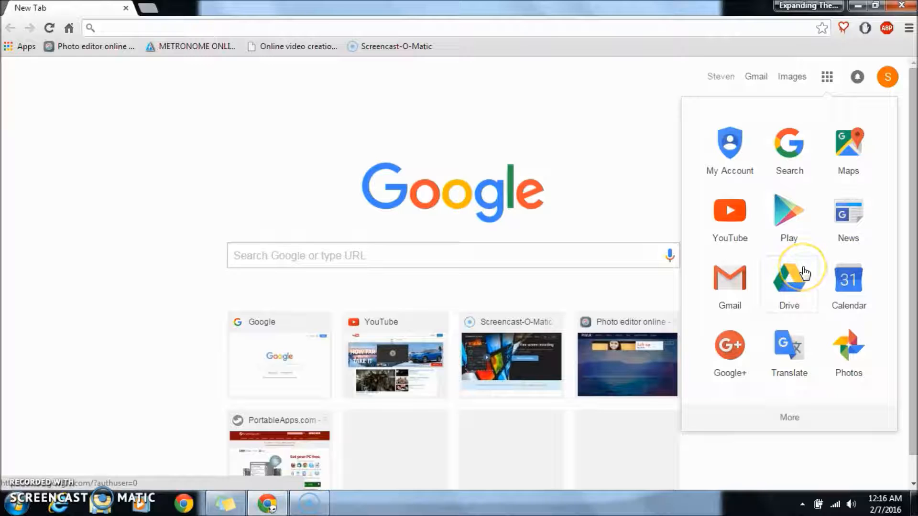
Step: Open Google Drive and create a new Google Docs document in Untitled folder
click(803, 272)
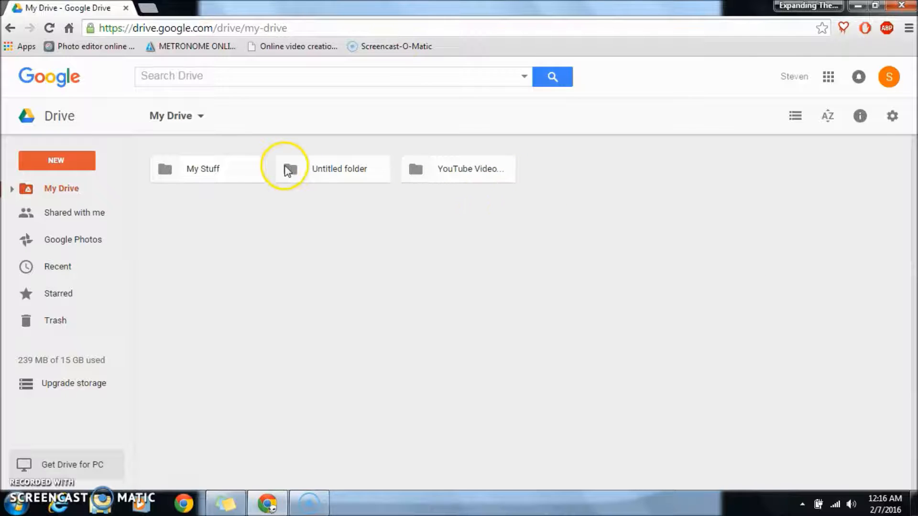
double_click(304, 171)
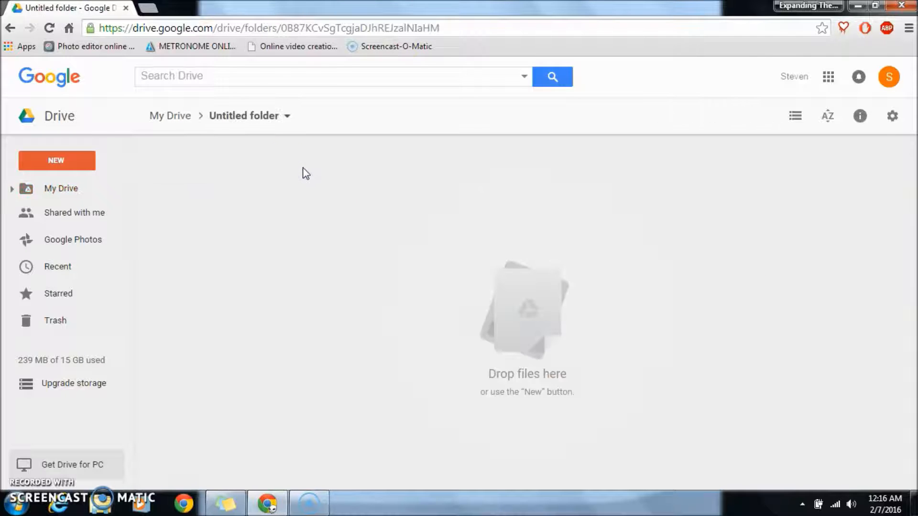
click(56, 160)
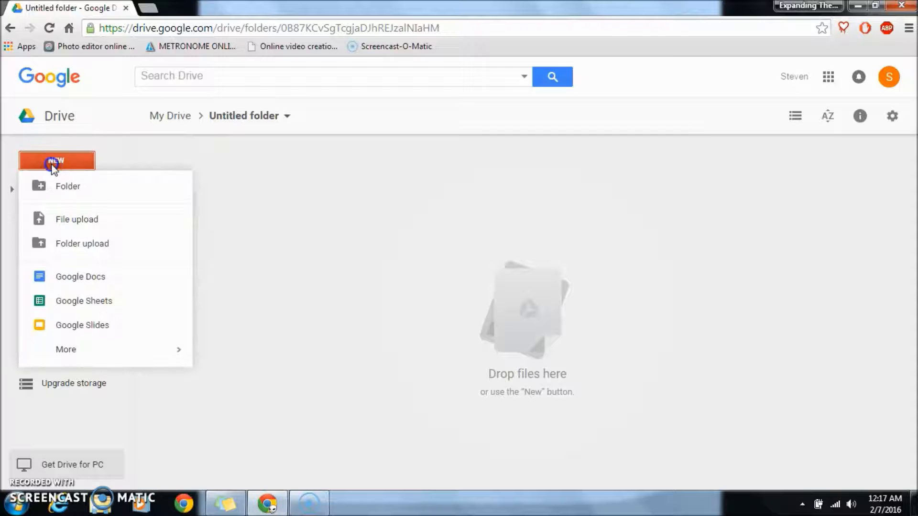
click(80, 285)
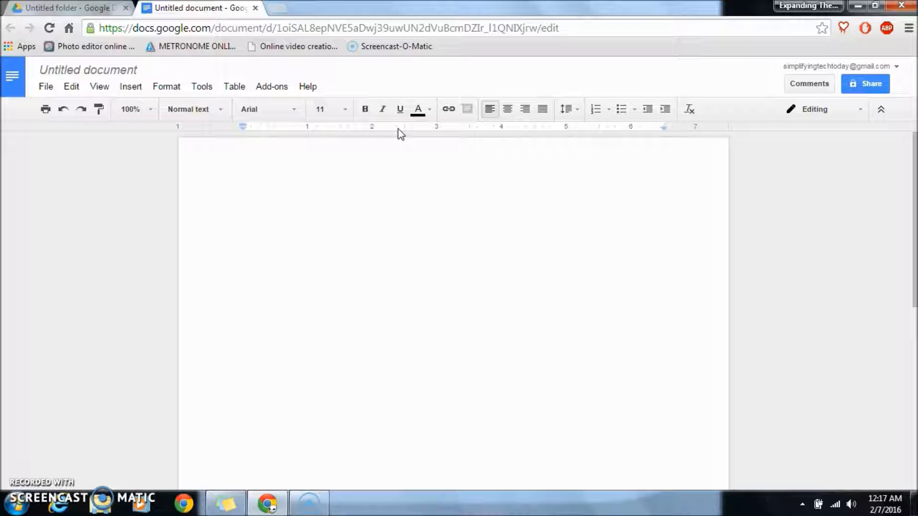
Step: Rename the document as Simple, check that it is in the Drive folder and return to it
click(127, 69)
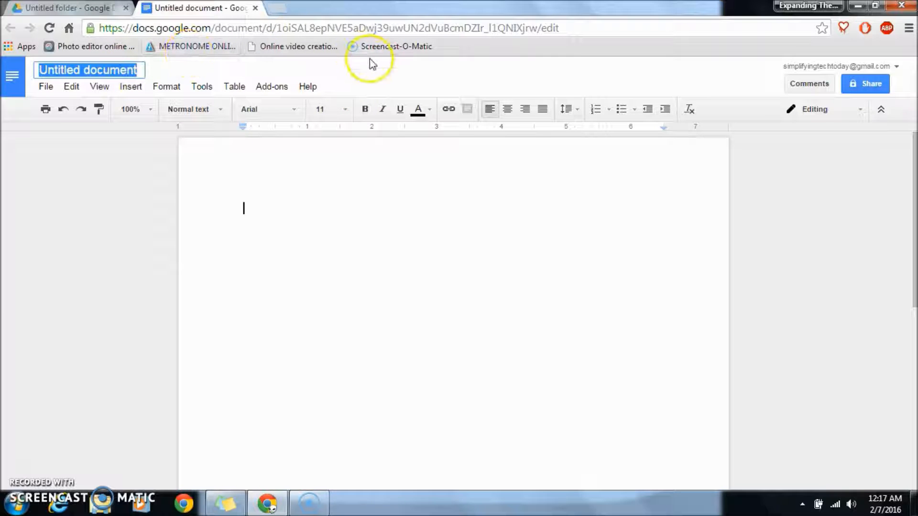
text(Simple)
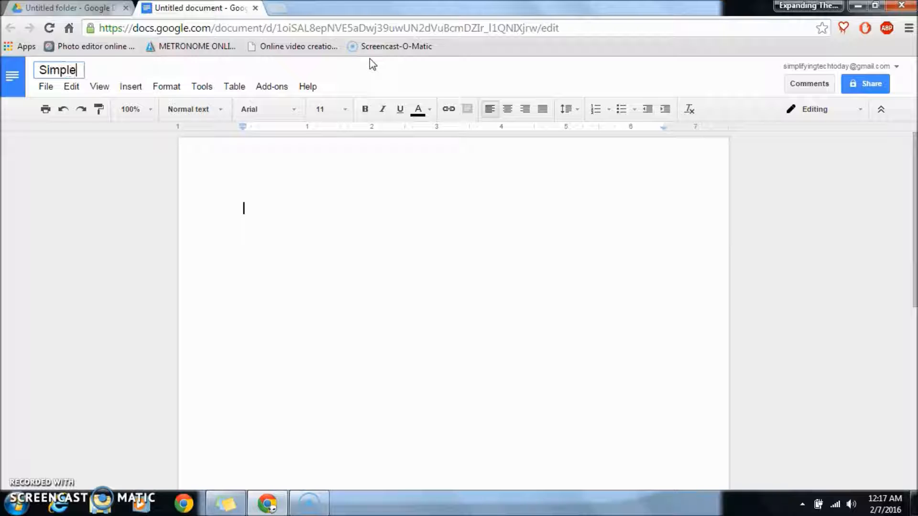
key(Return)
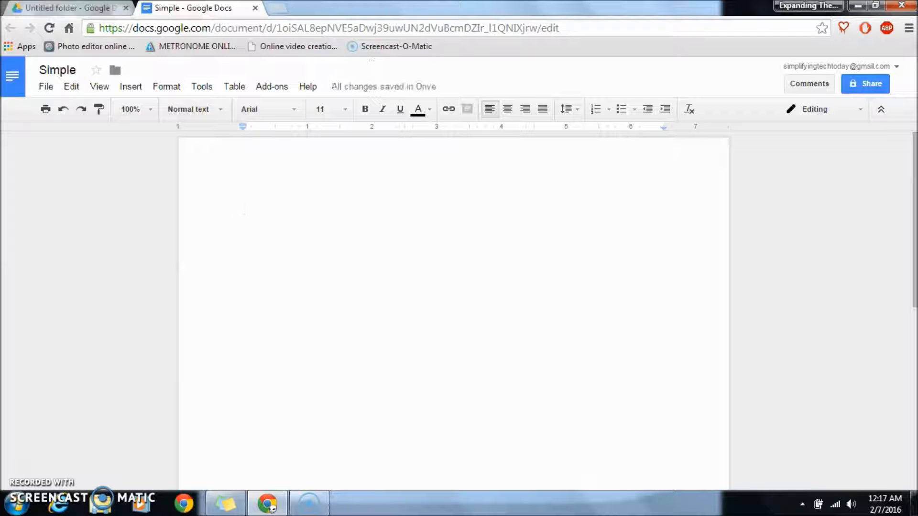
click(68, 9)
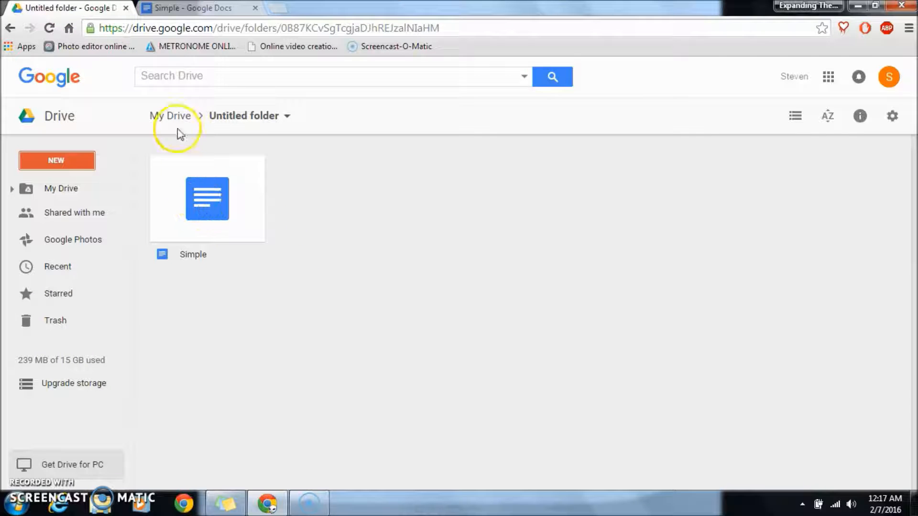
click(201, 9)
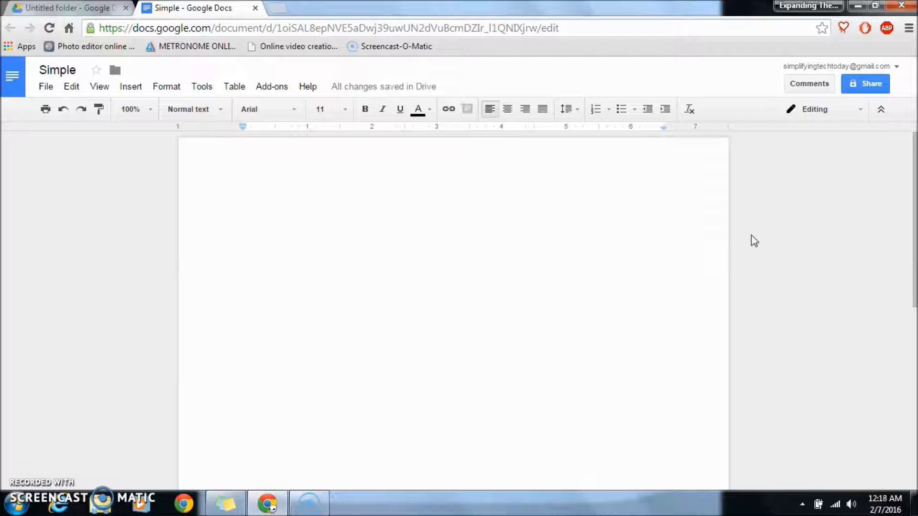
Step: Enter "Example Text" in the document body, and undo and redo the entry
text(Exam)
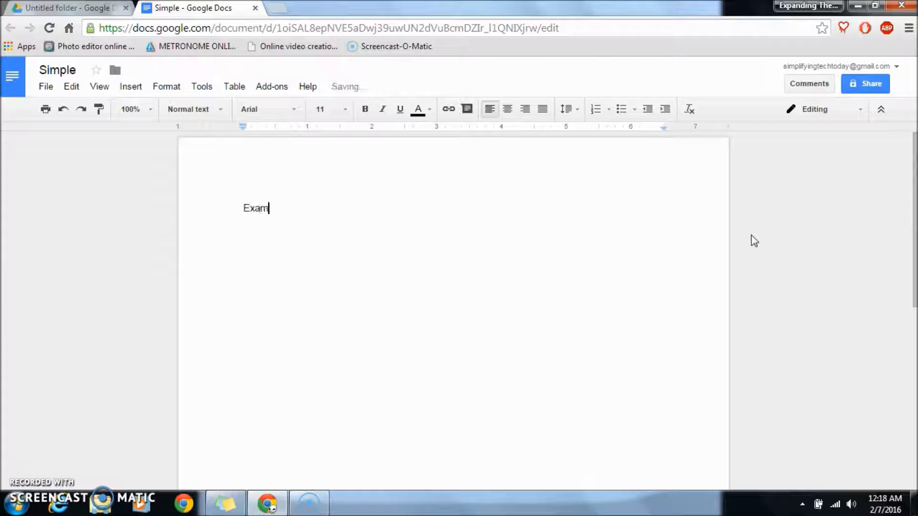
text(ple Text)
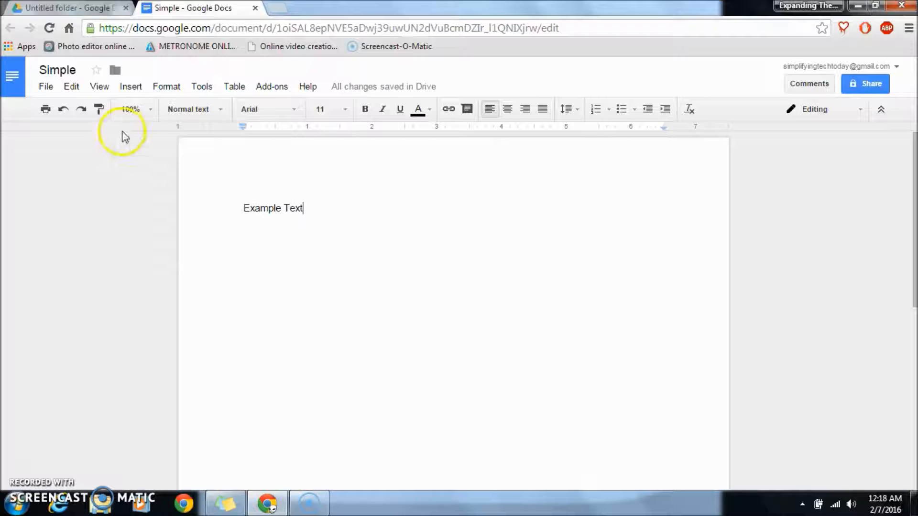
click(63, 109)
click(81, 109)
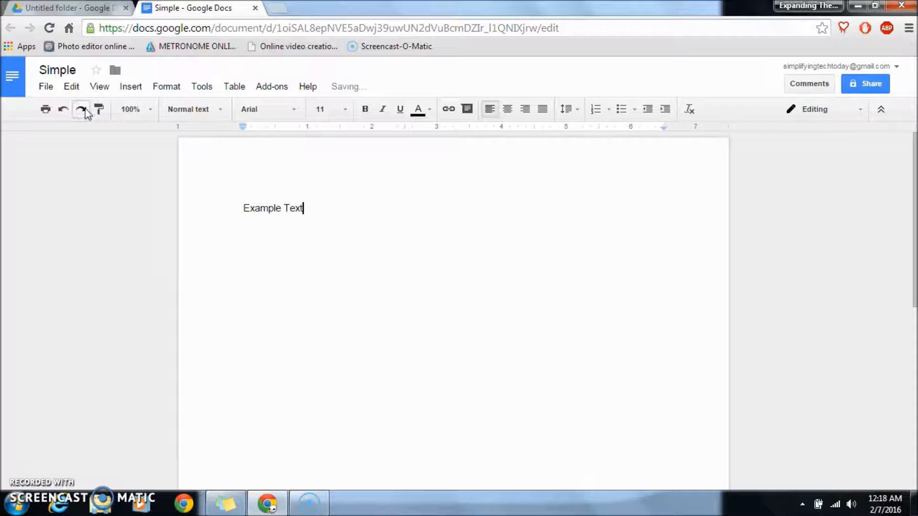
Step: Set the document's zoom level to 150%
click(132, 109)
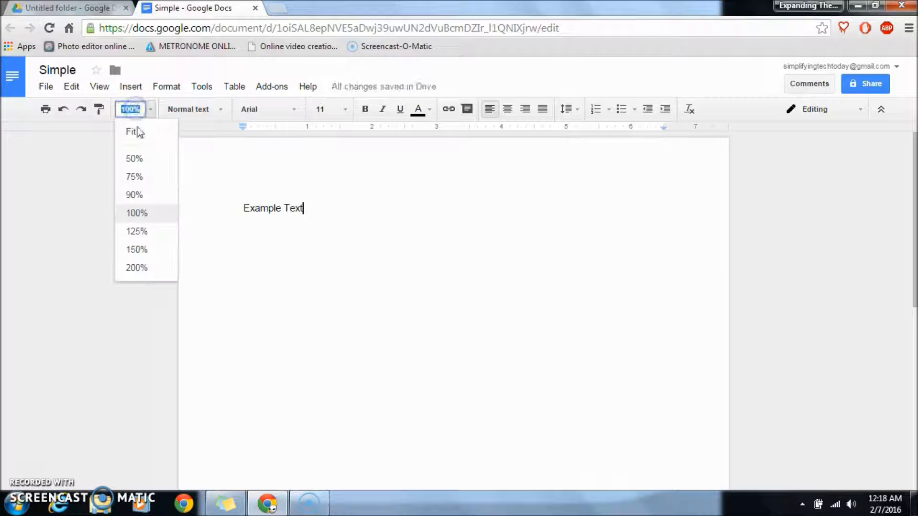
click(162, 249)
click(162, 162)
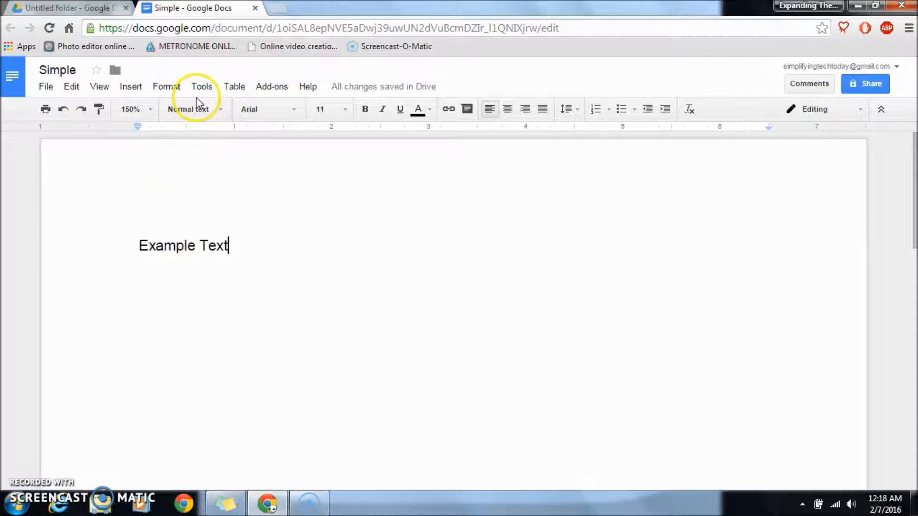
Step: Try the Title style on the whole "Example Text" line and return it to Normal text
drag(136, 248, 299, 299)
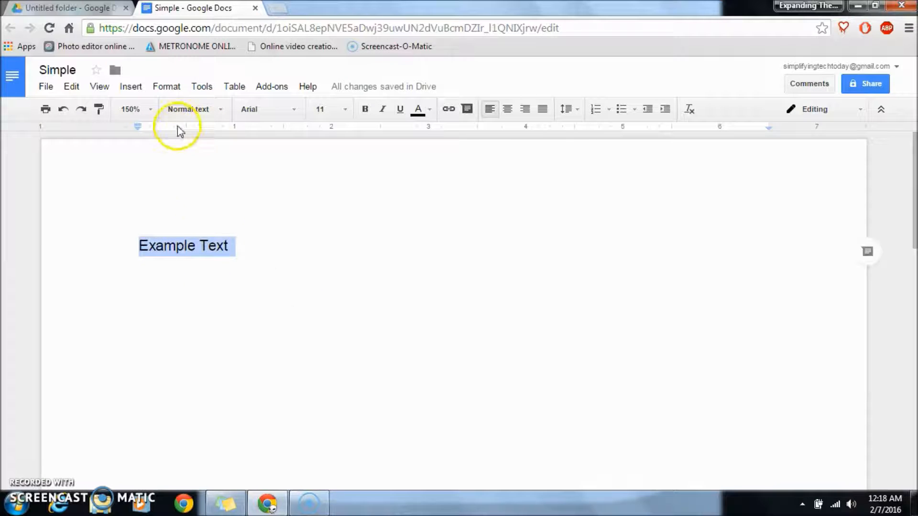
click(185, 109)
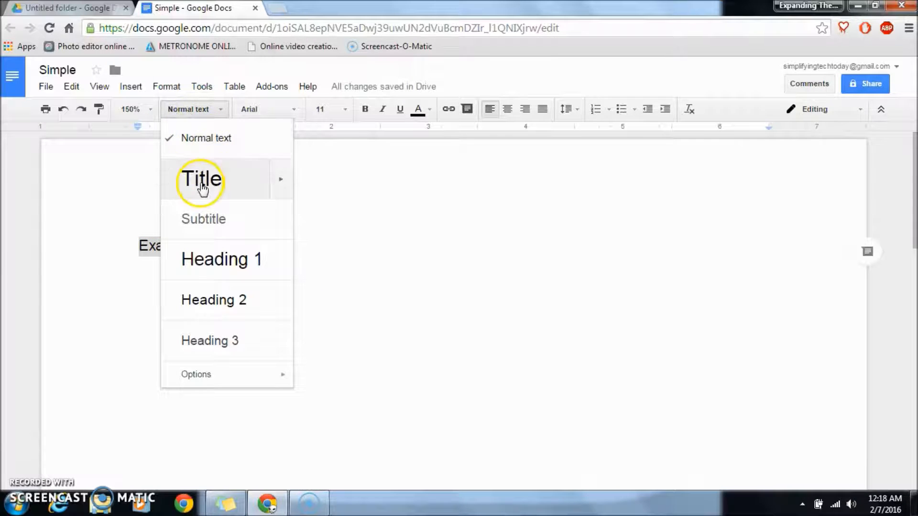
click(200, 185)
click(188, 110)
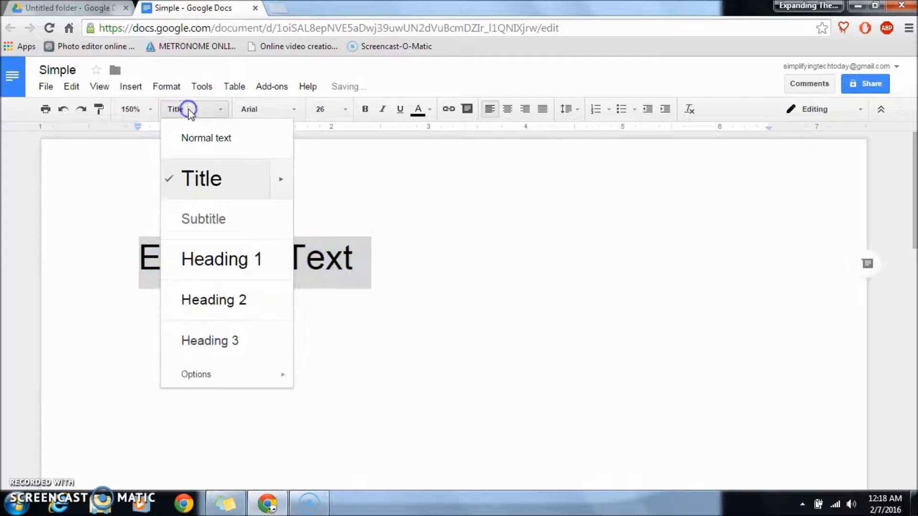
click(195, 134)
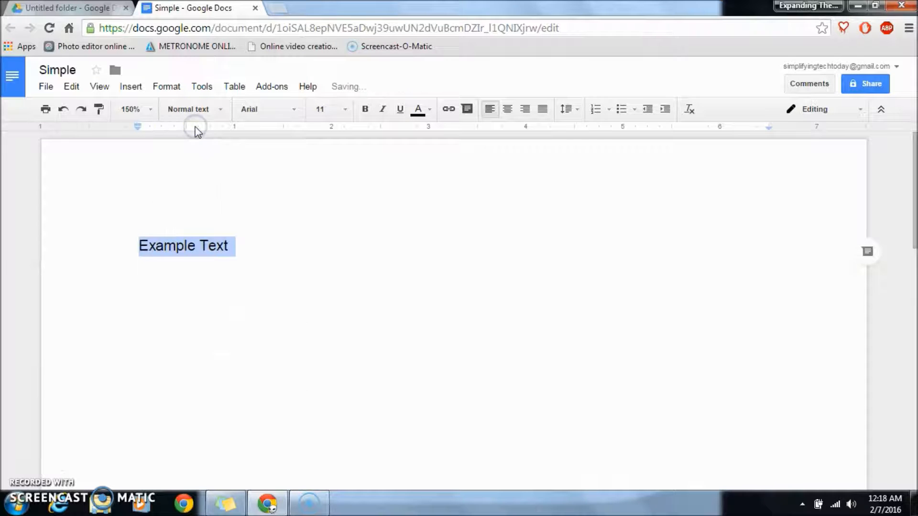
Step: Set the font of "Example Text" to Times New Roman and its size to 14
click(265, 113)
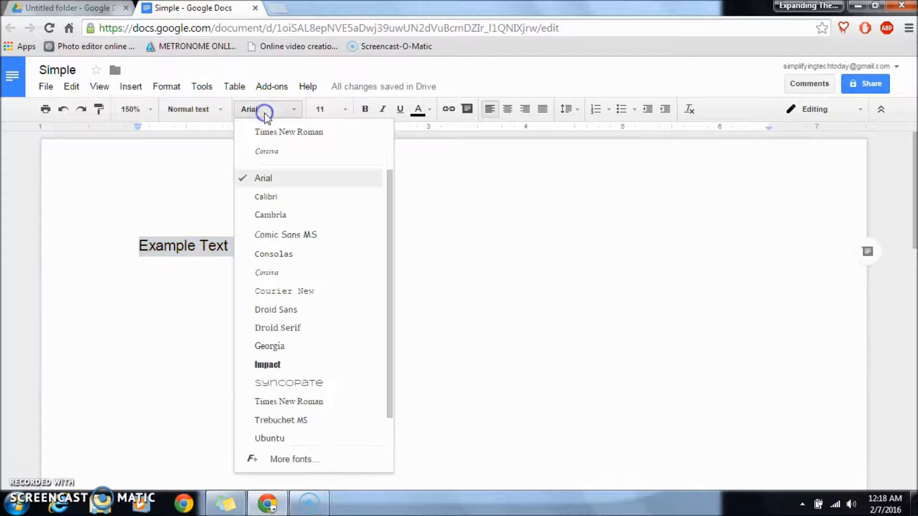
click(272, 134)
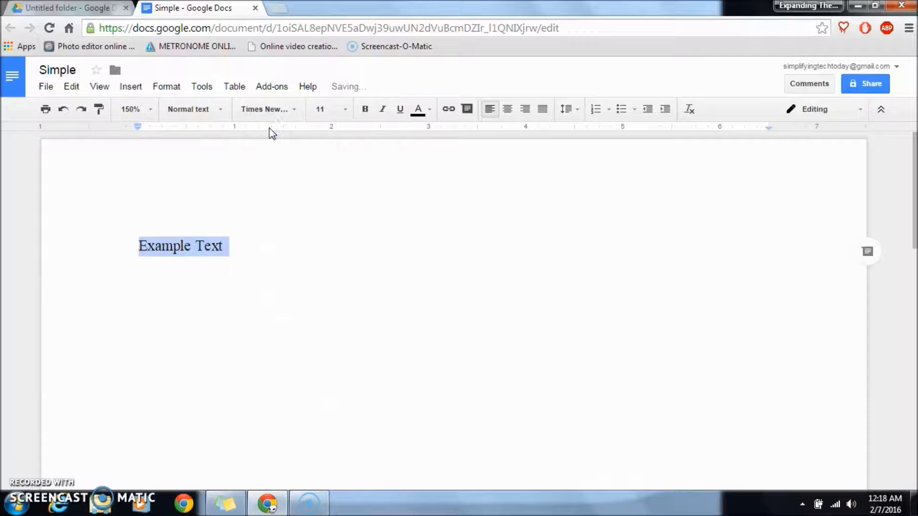
click(341, 102)
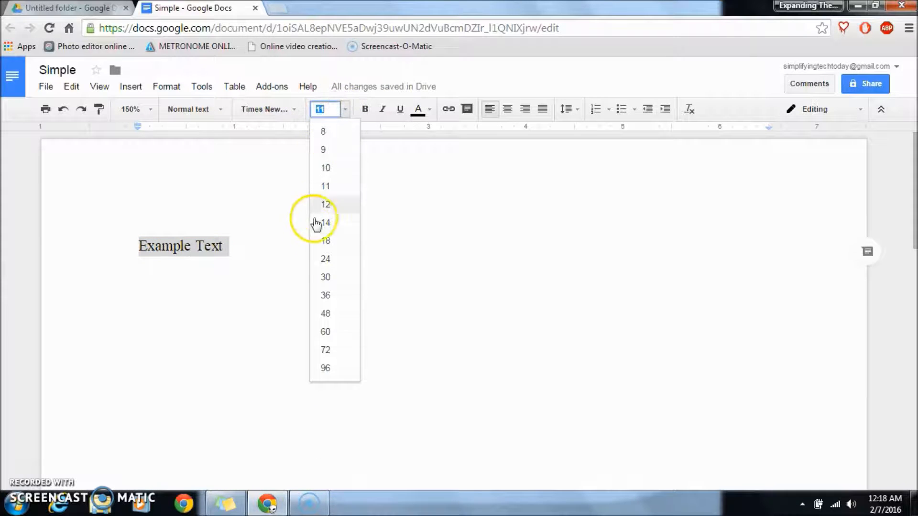
click(316, 225)
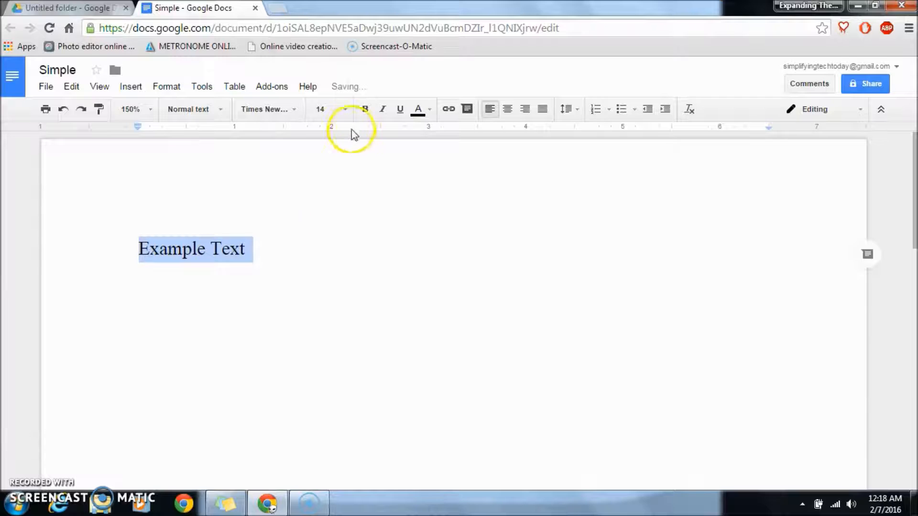
Step: Make "Example Text" bold, italic and underlined, and color it red
click(372, 107)
click(383, 109)
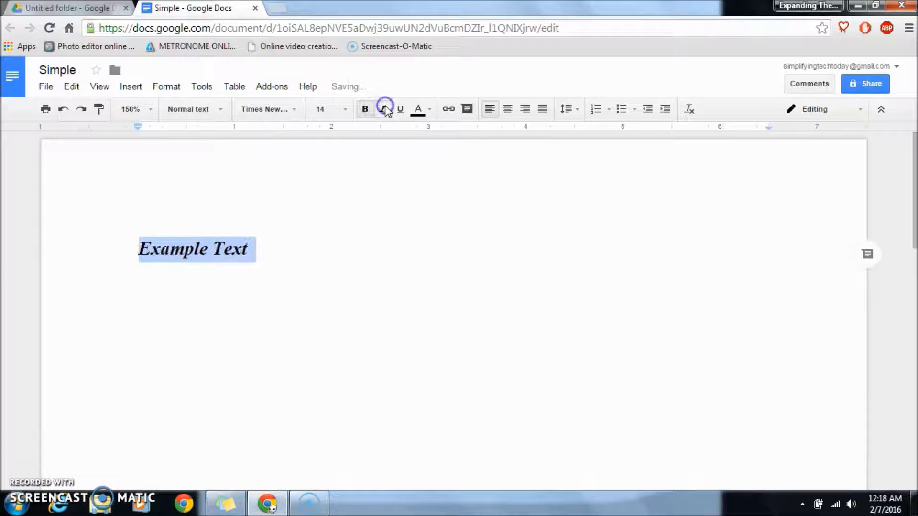
click(398, 109)
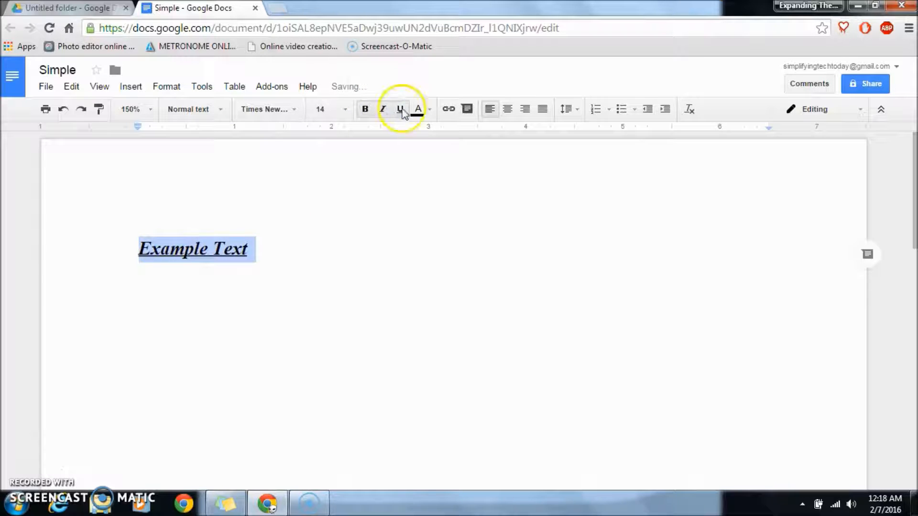
click(418, 109)
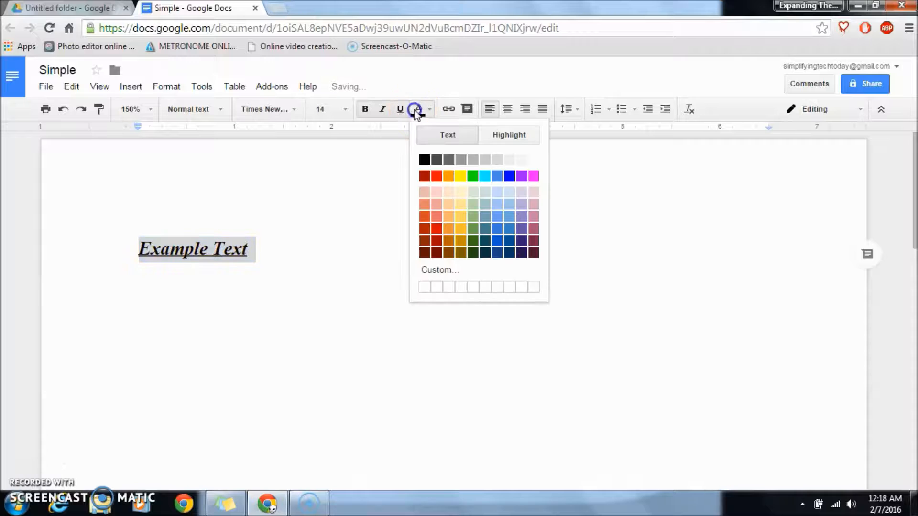
click(436, 175)
click(371, 264)
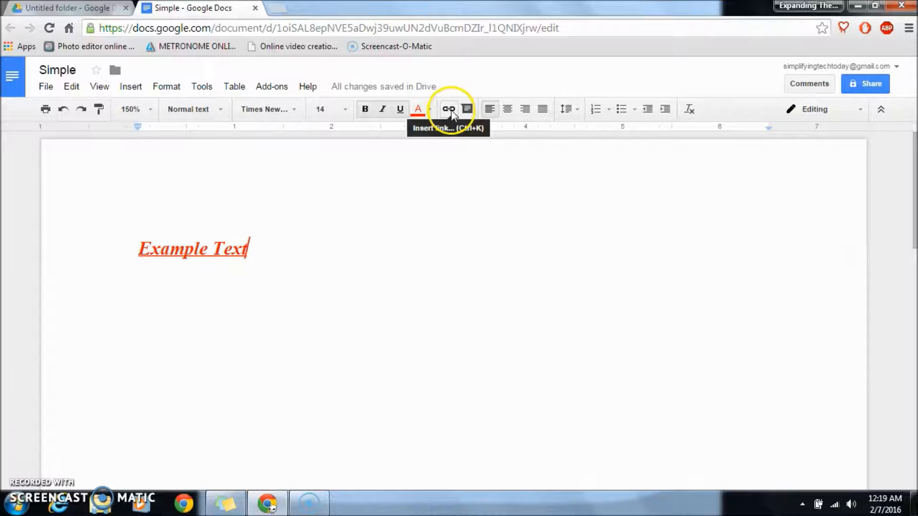
drag(129, 250, 264, 262)
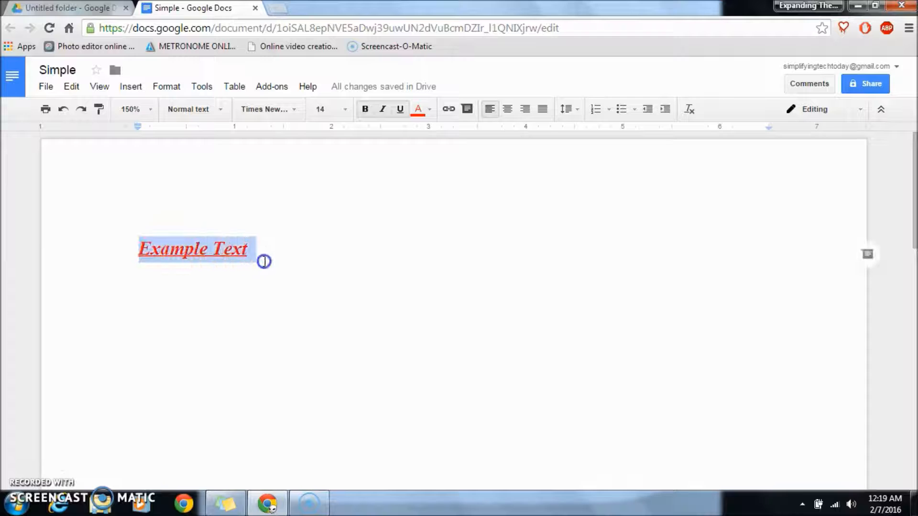
click(451, 114)
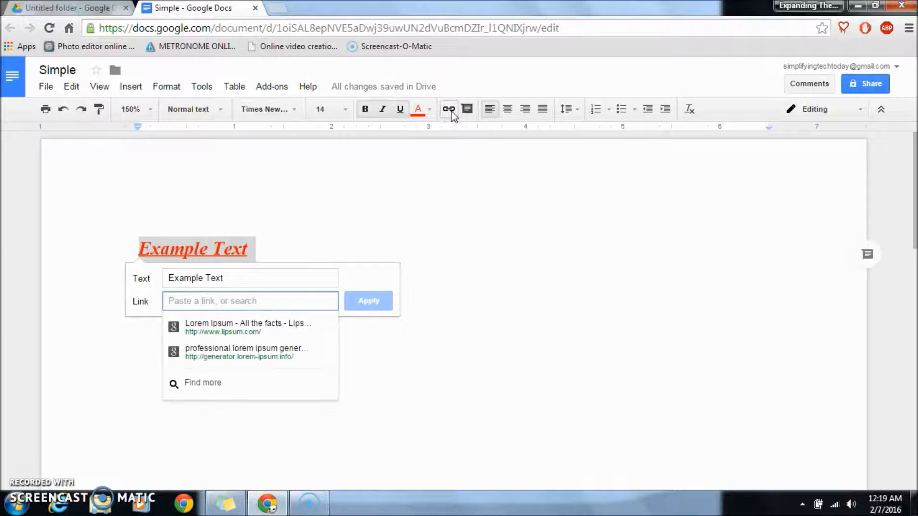
text(google)
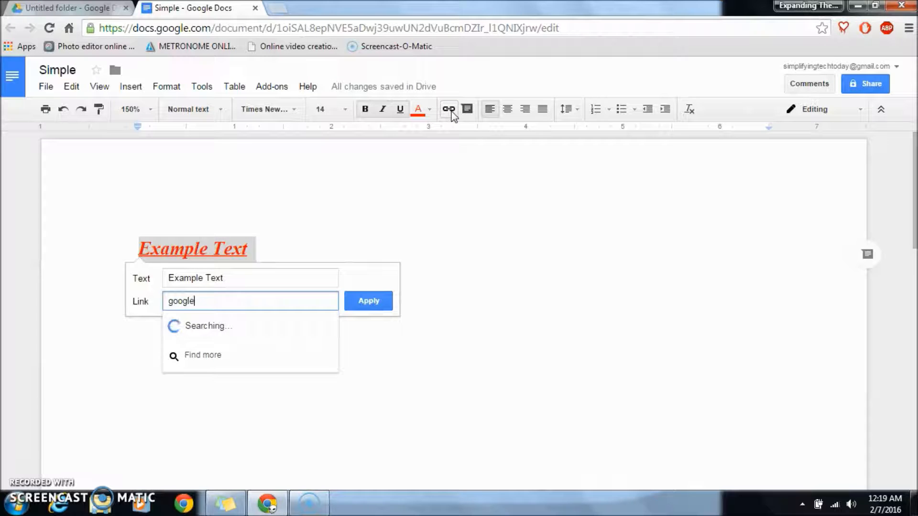
text( com)
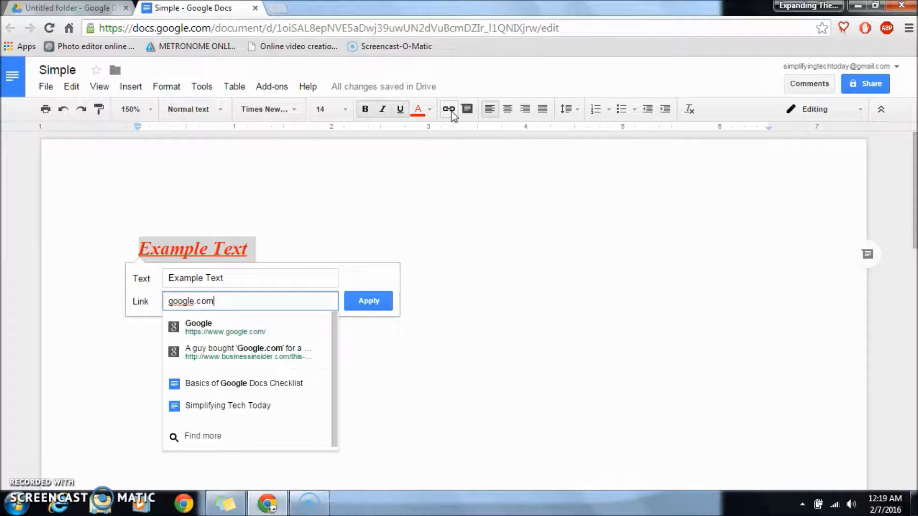
click(205, 327)
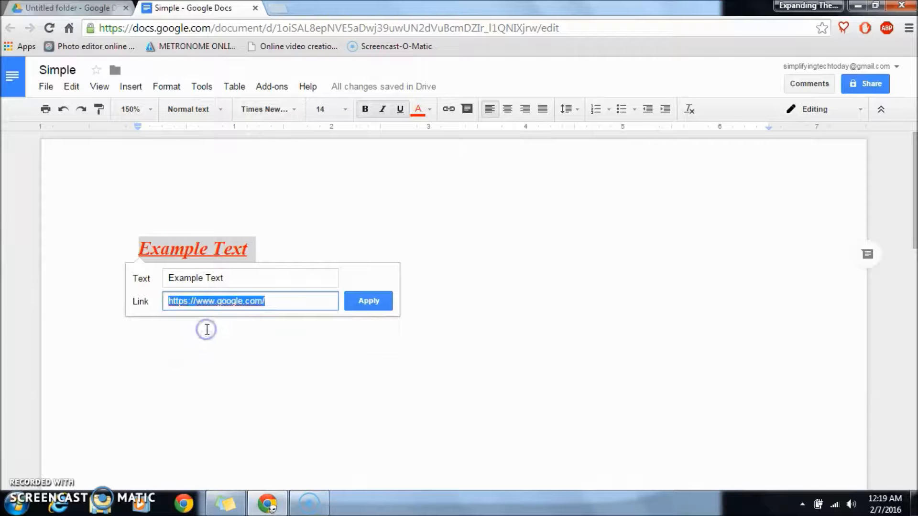
click(369, 301)
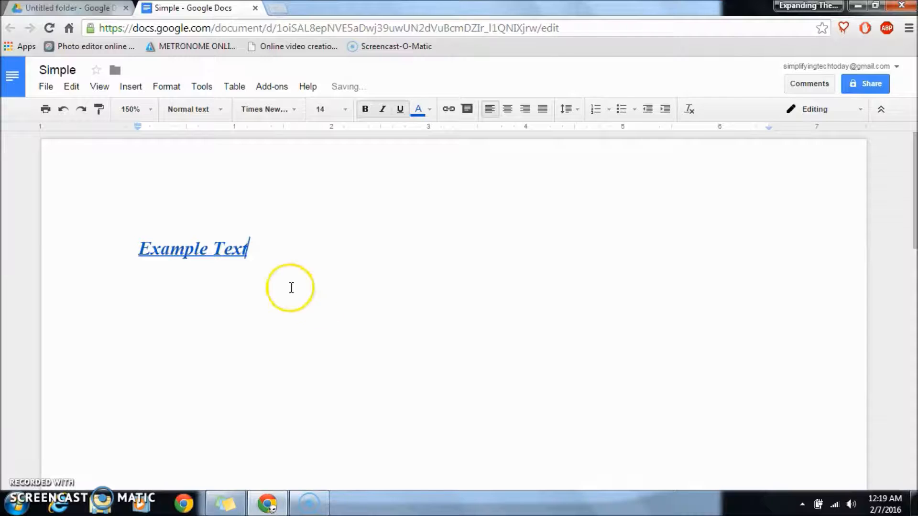
Step: Test the link on "Example Text" by opening its web page, and close that page again
click(212, 249)
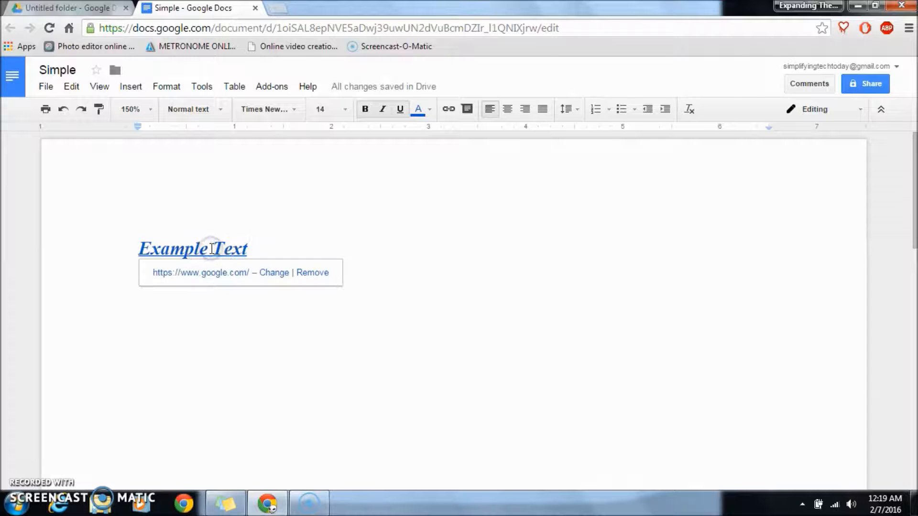
click(213, 273)
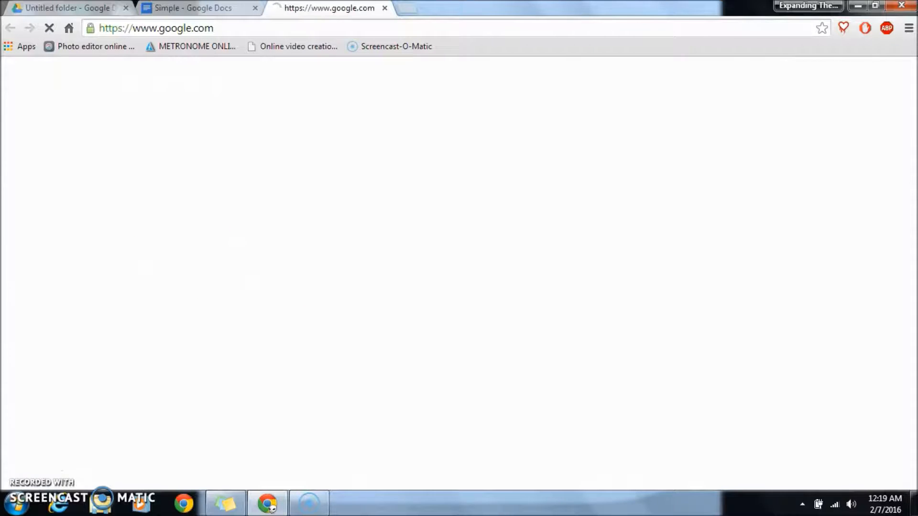
click(385, 8)
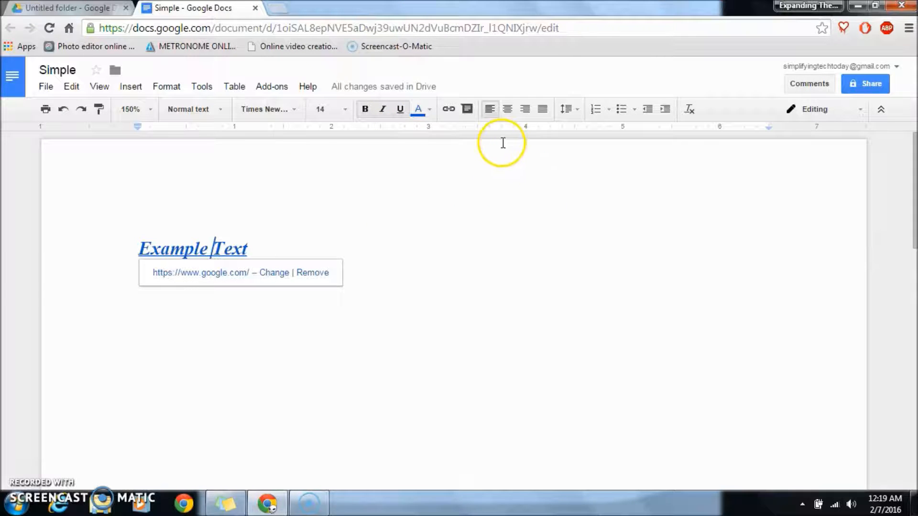
Step: Try center, right and justified alignment on "Example Text", and return it to left alignment
click(507, 109)
click(525, 109)
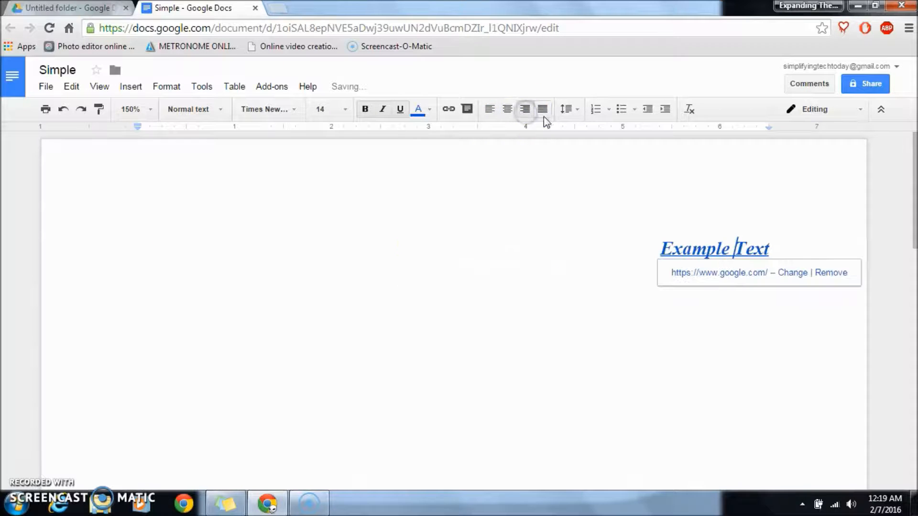
click(542, 109)
click(489, 109)
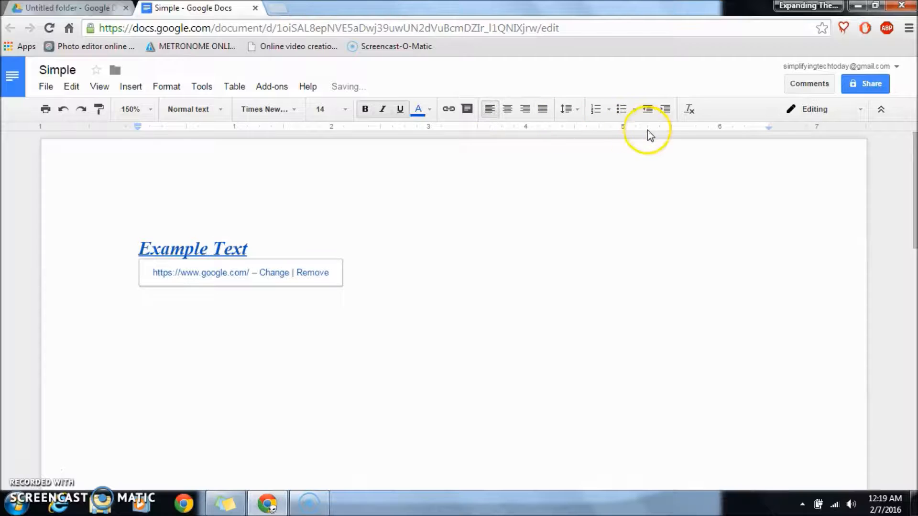
Step: Set the line spacing of "Example Text" to double and turn it into a bulleted list after trying a numbered one
click(578, 111)
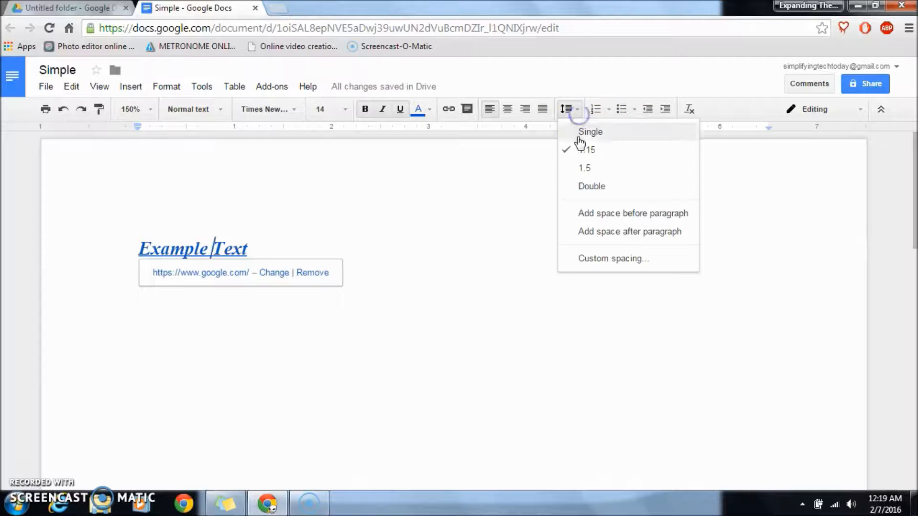
click(581, 182)
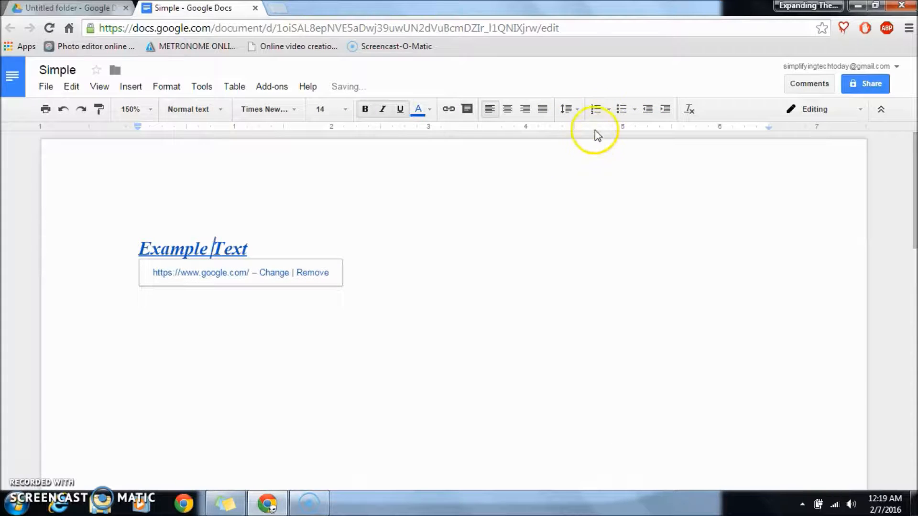
click(596, 109)
click(621, 109)
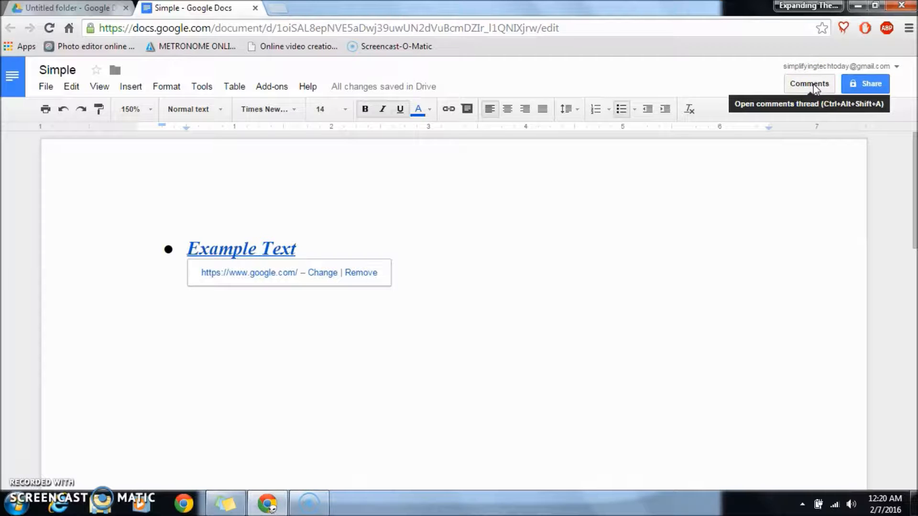
Step: Try sharing the document with a contact's e-mail address, switching the permission between view, comment and edit, and cancel the invitation
click(879, 85)
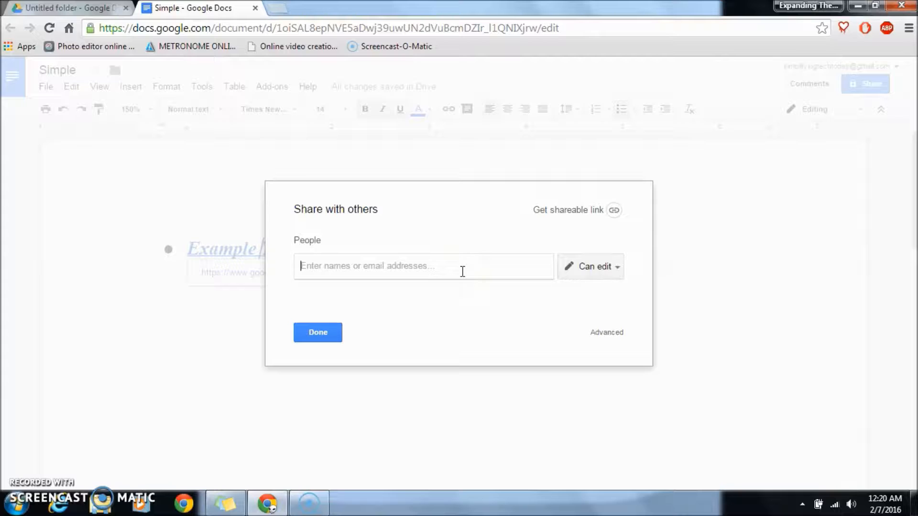
text(example@gmail.com)
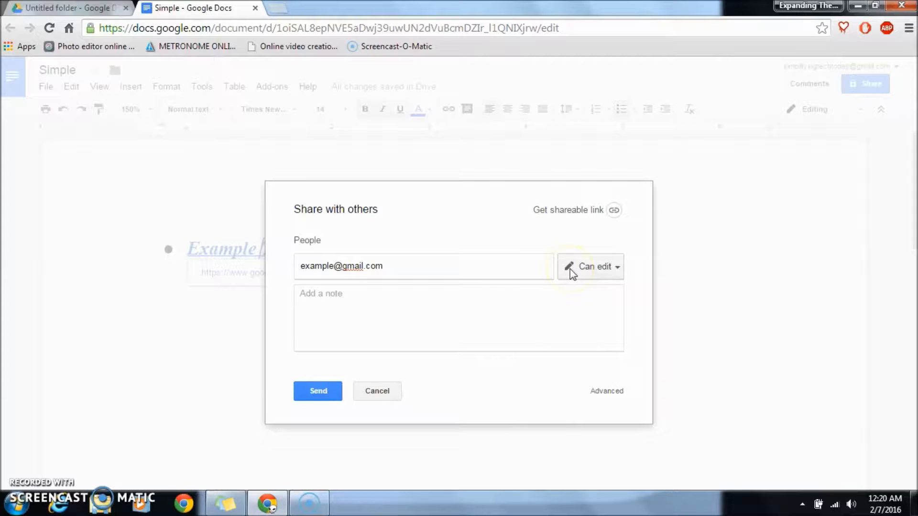
click(618, 268)
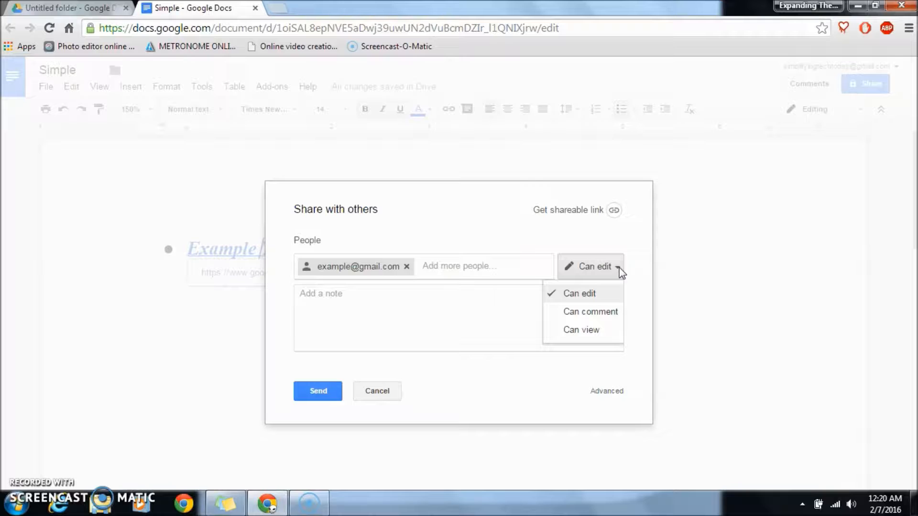
click(604, 336)
click(593, 269)
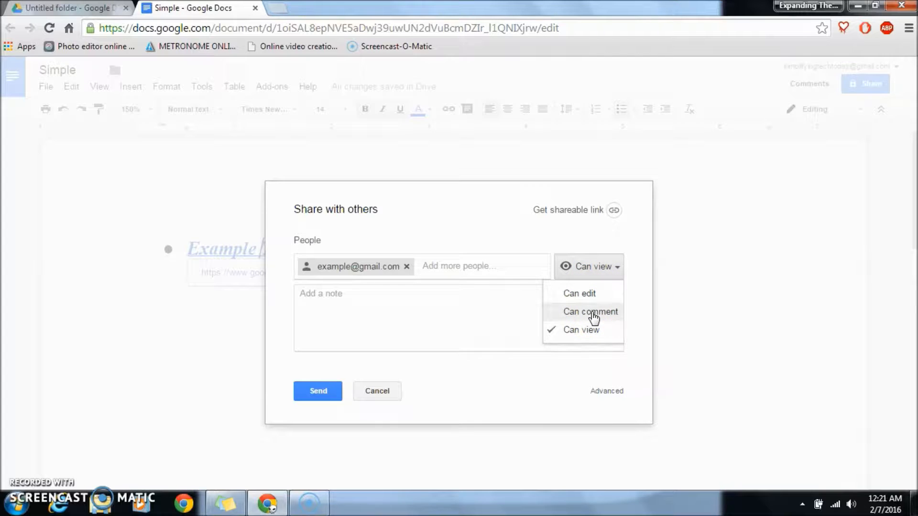
click(592, 317)
click(589, 271)
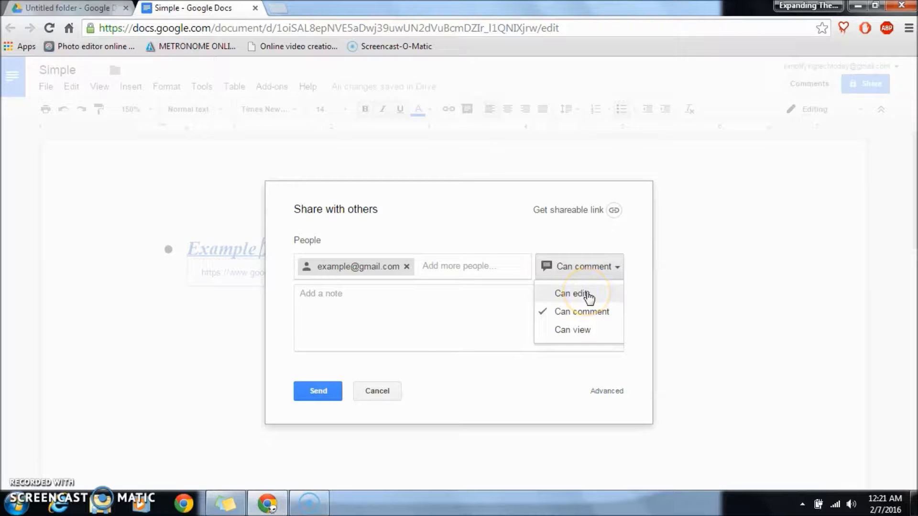
click(590, 296)
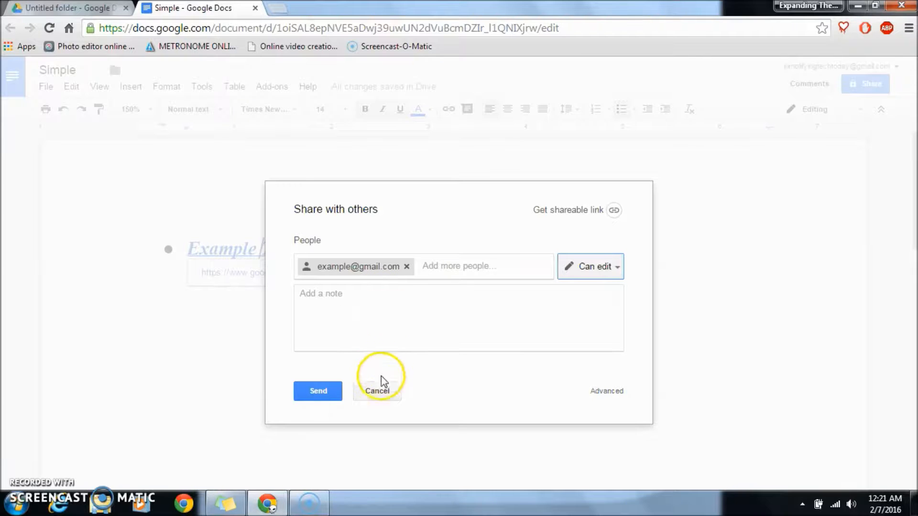
click(377, 391)
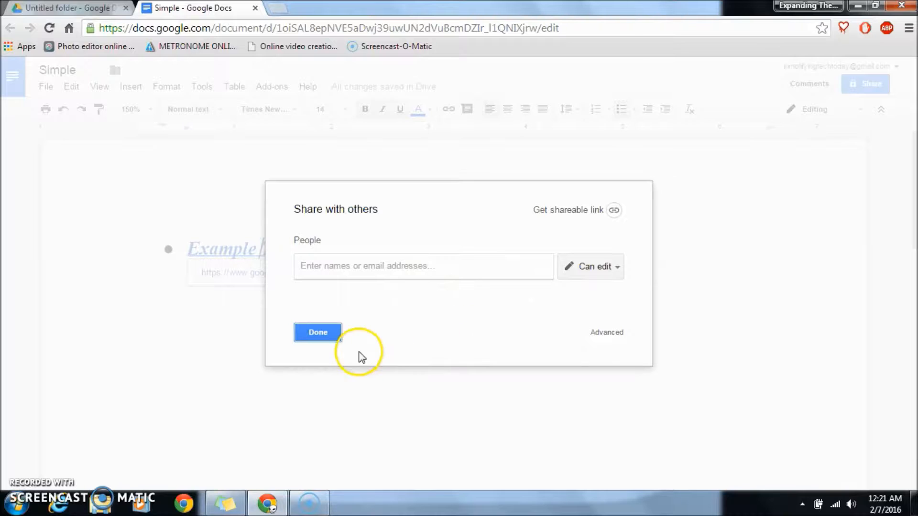
click(326, 337)
click(786, 254)
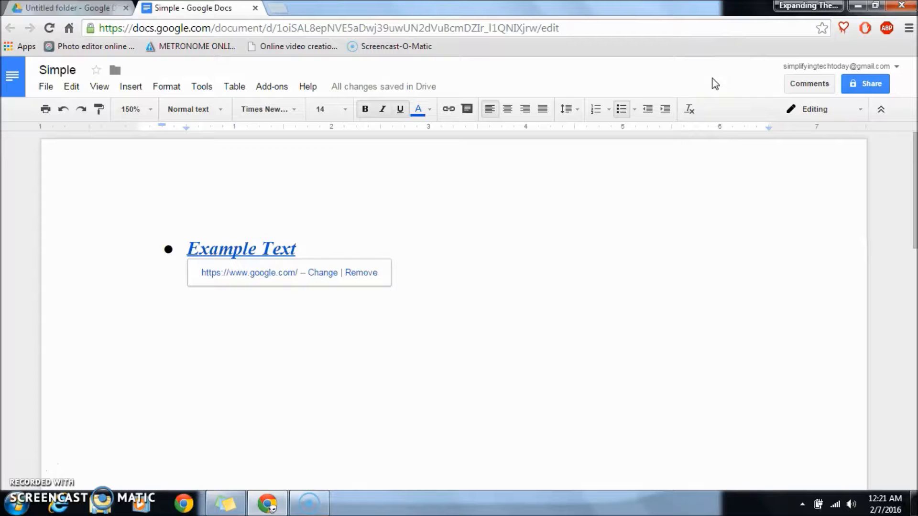
Step: Add the comment "hi" to the word "Text" in the bulleted line
click(573, 225)
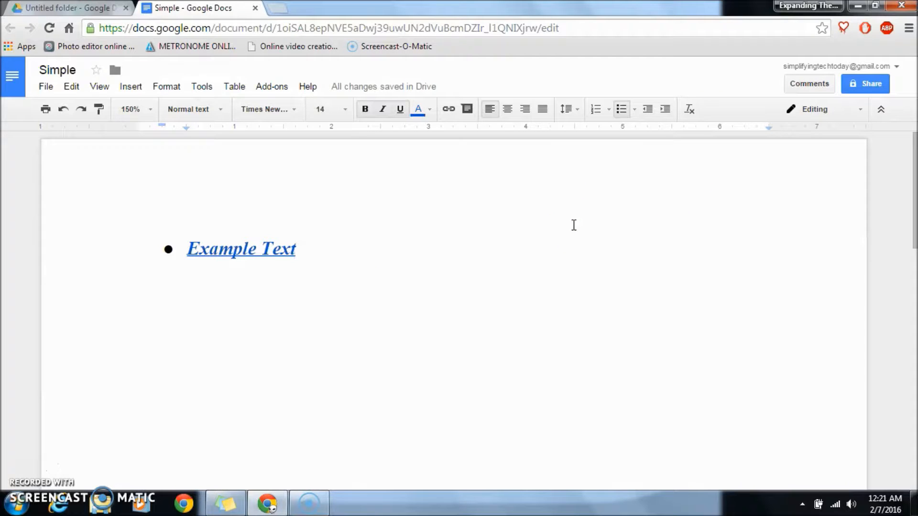
drag(263, 250, 316, 255)
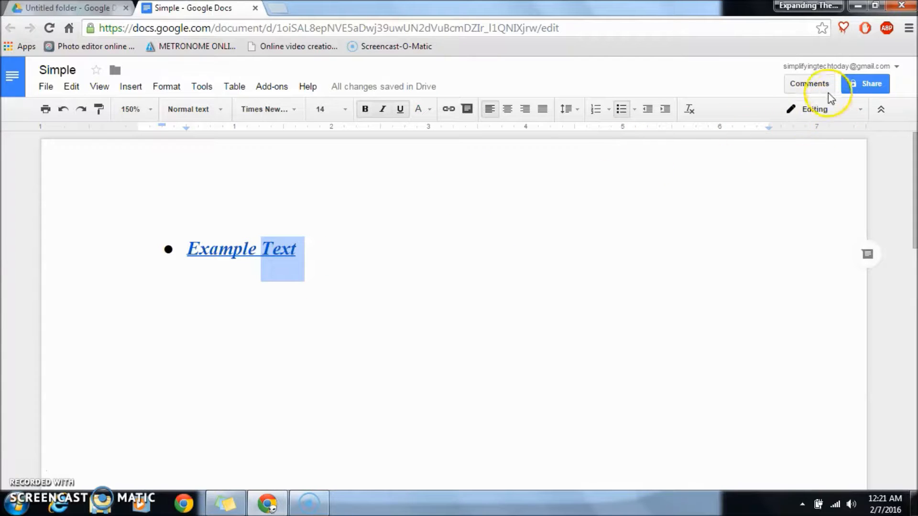
click(815, 83)
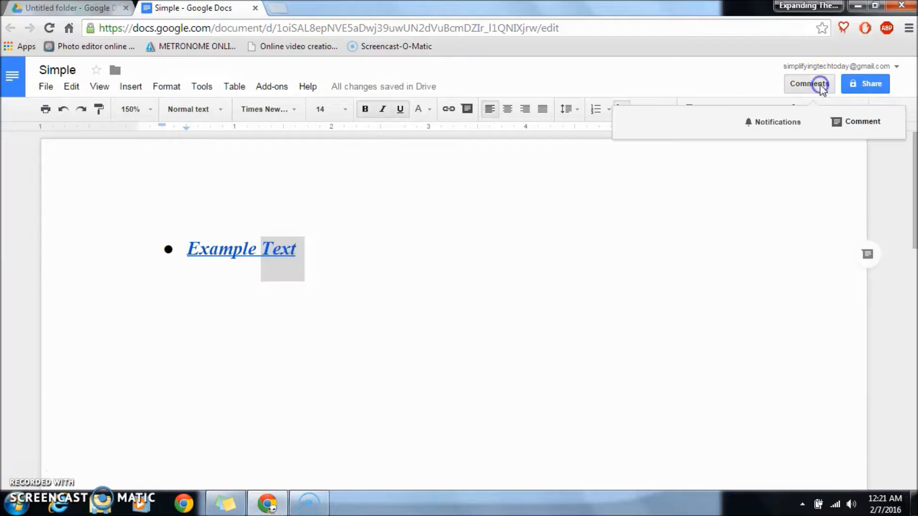
click(861, 130)
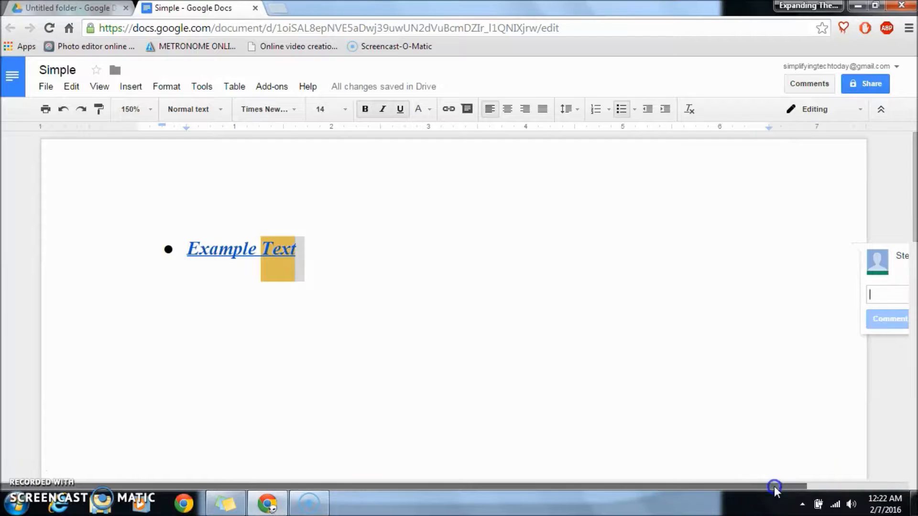
drag(775, 487, 903, 467)
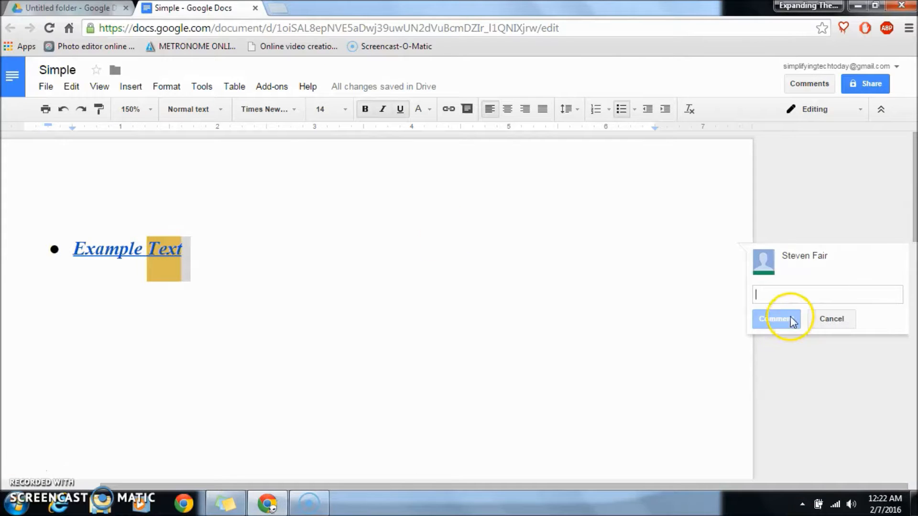
click(138, 109)
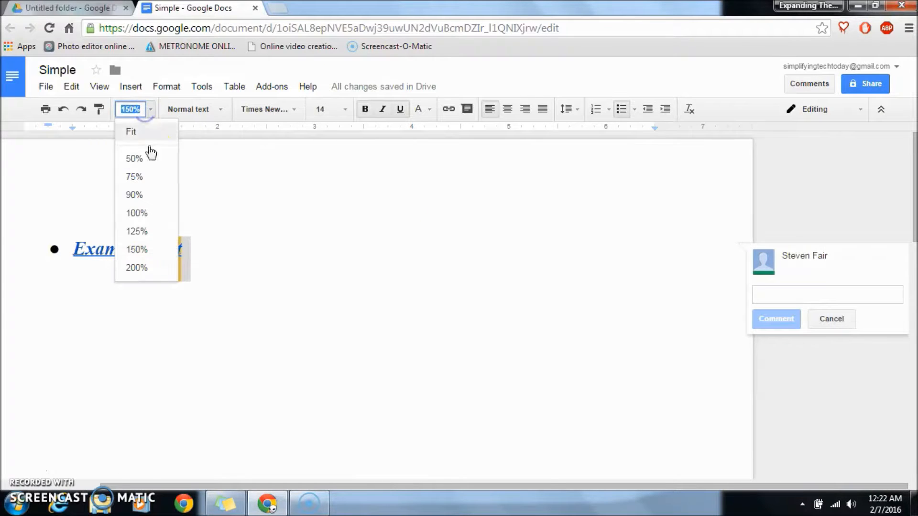
click(159, 214)
click(687, 253)
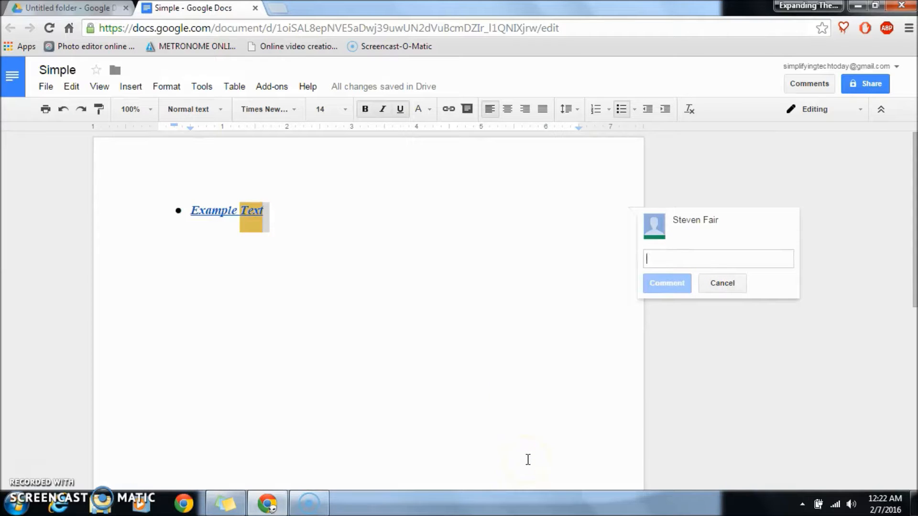
text(hi)
key(Return)
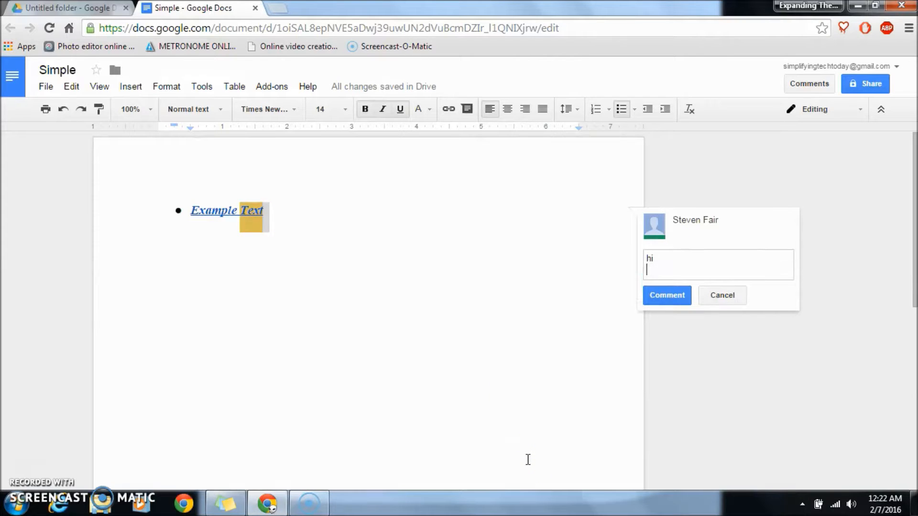
click(687, 296)
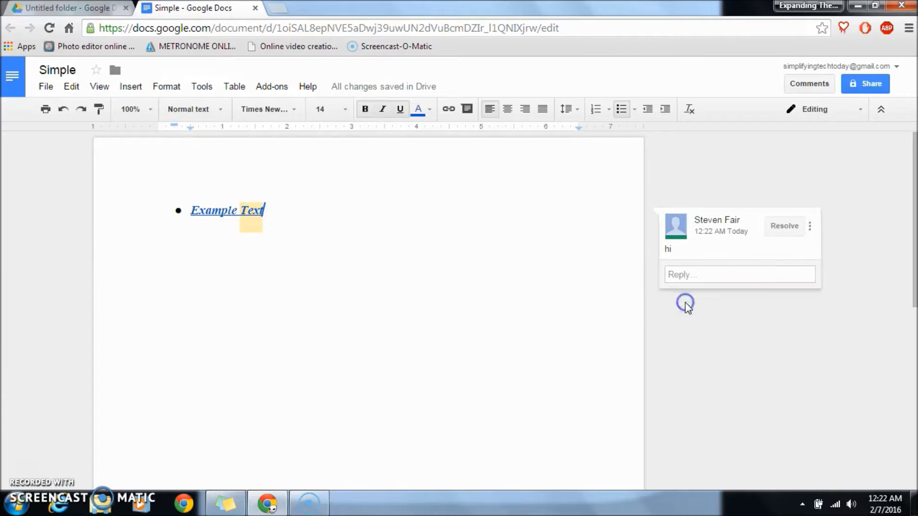
Step: Post the replies "what?" and "hi again" to the comment on "Text", and resolve the thread
click(693, 275)
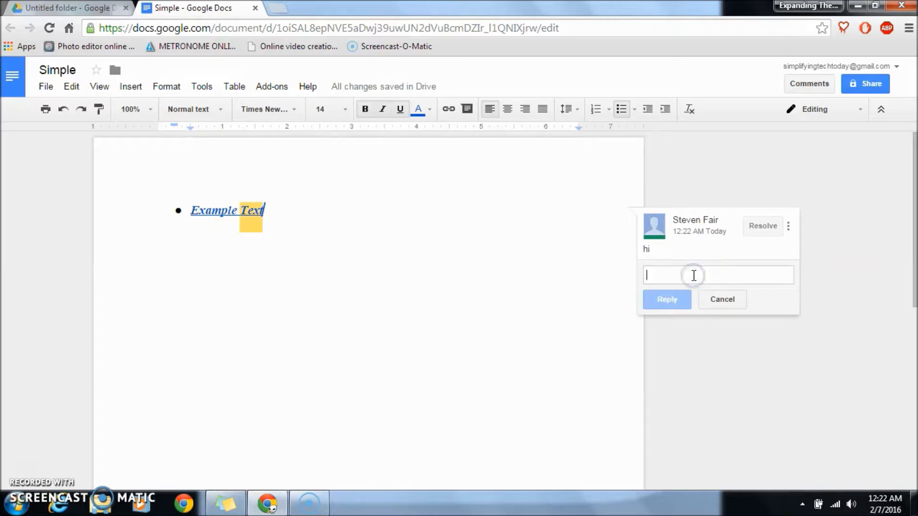
text(what?)
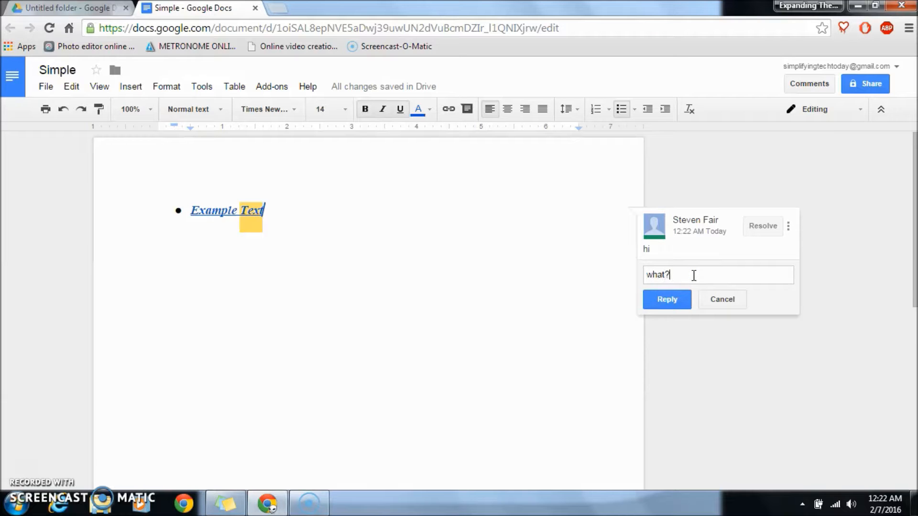
click(670, 298)
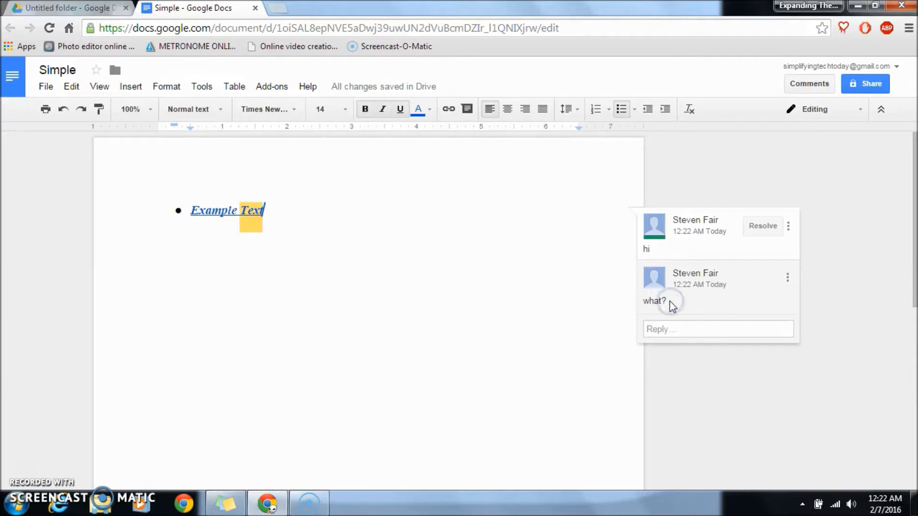
click(680, 332)
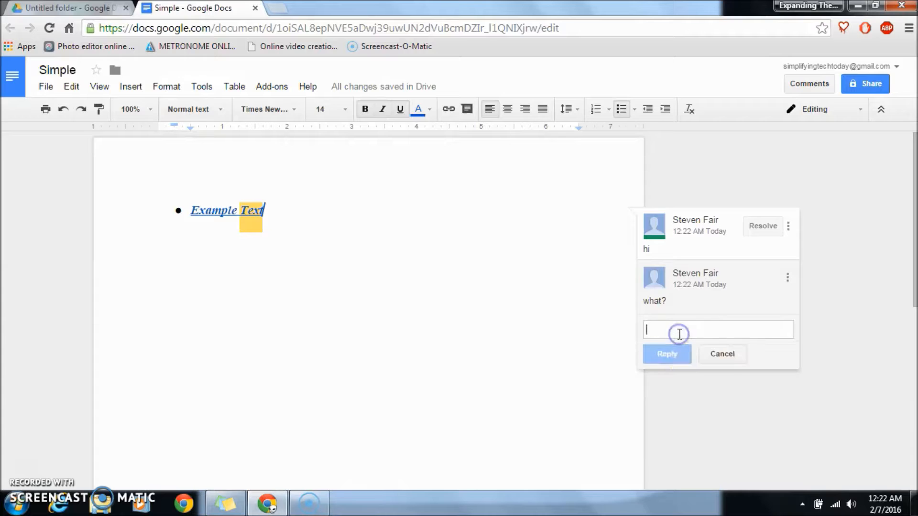
text(hi again)
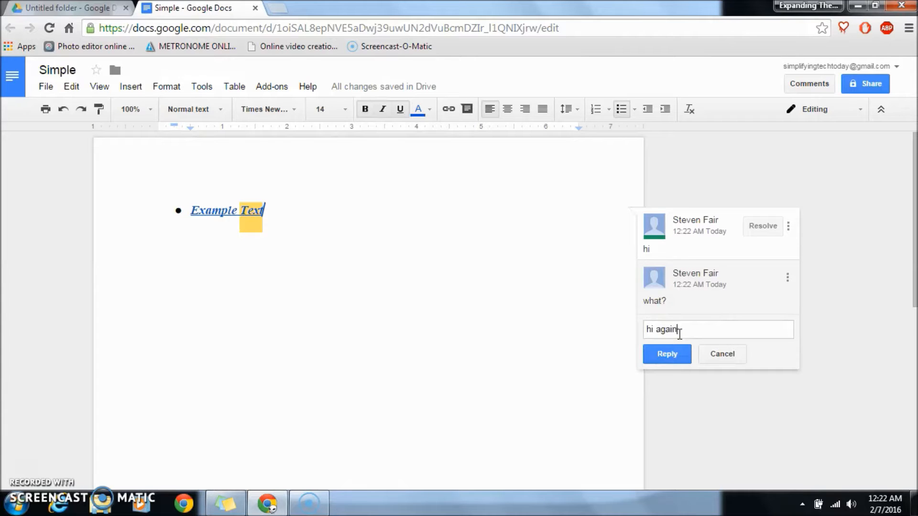
click(664, 353)
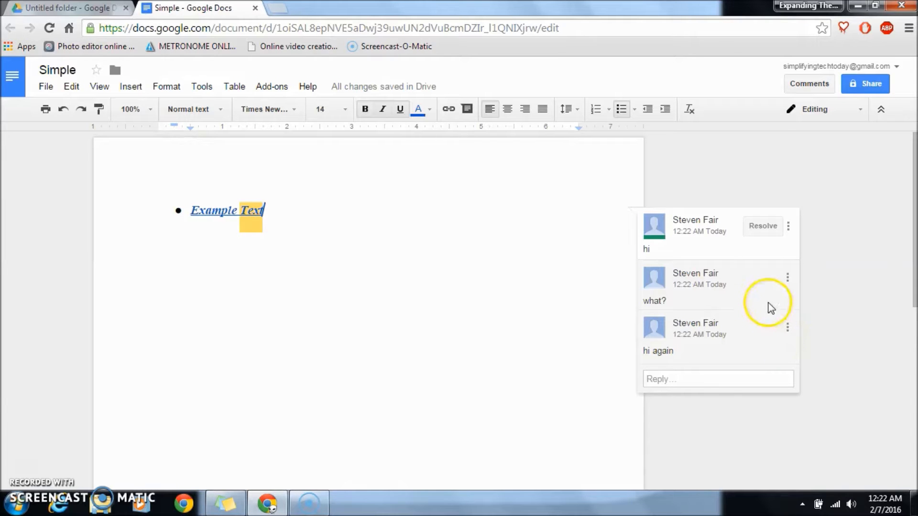
click(763, 227)
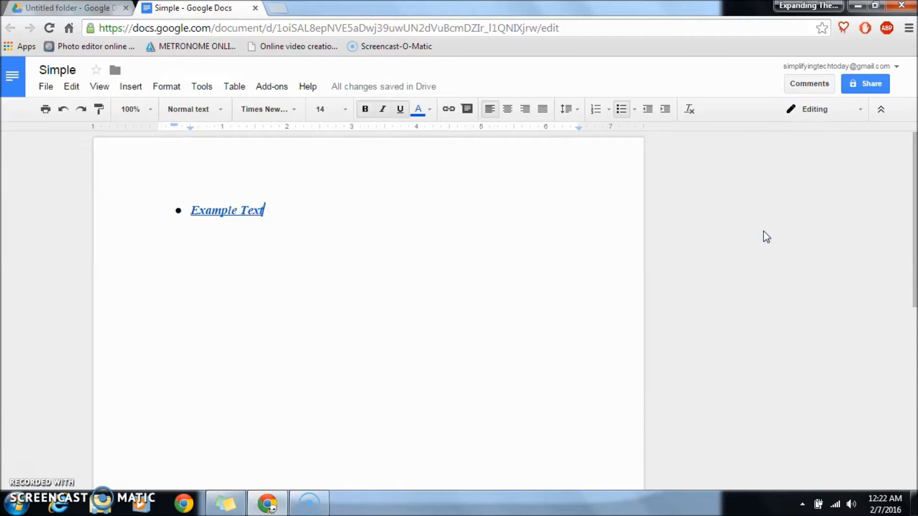